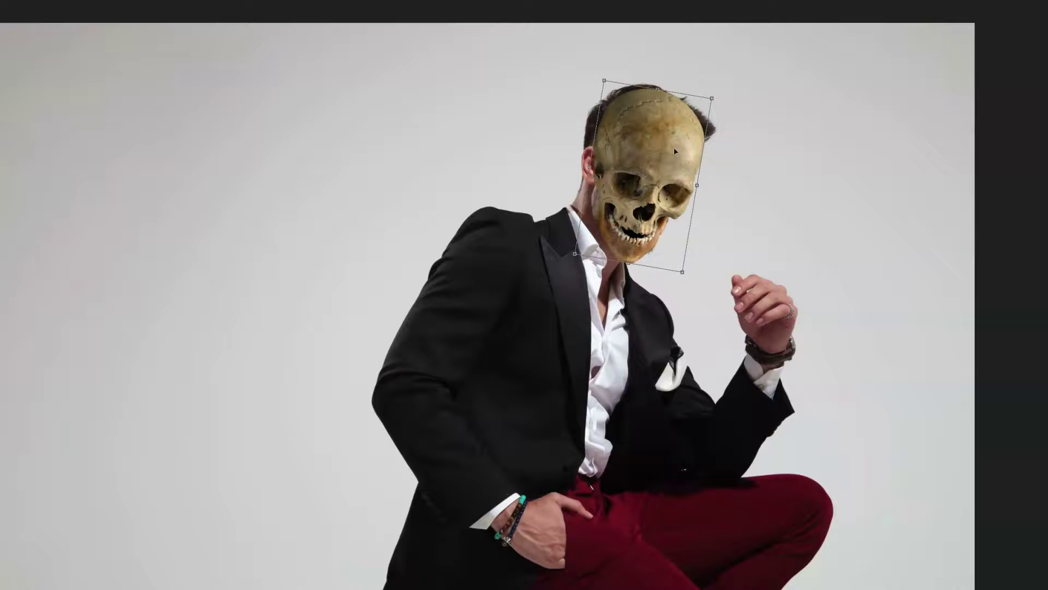
Commit the scaled, tilted skull over the seated man's face
key("Return")
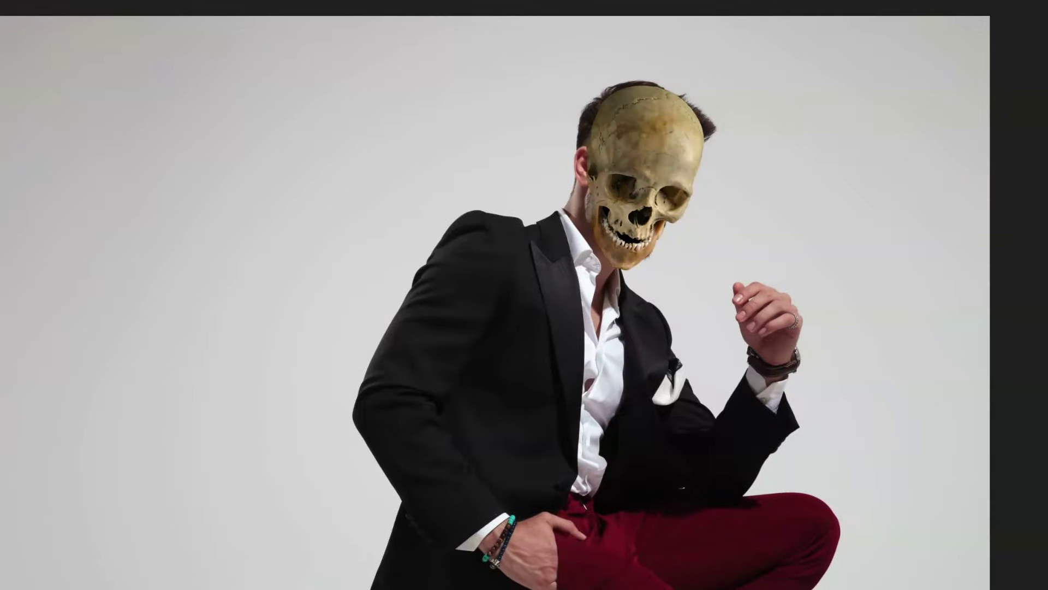
scroll(665, 161, "down", 3)
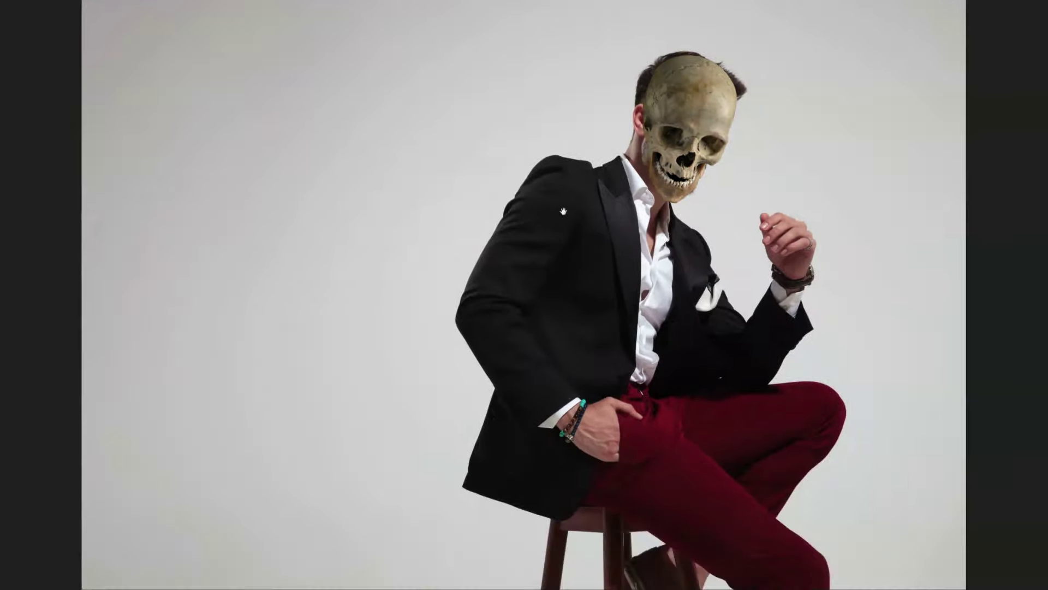
Lasso the skull's lower jaw, from the cheek down to the neck
scroll(666, 161, "up", 5)
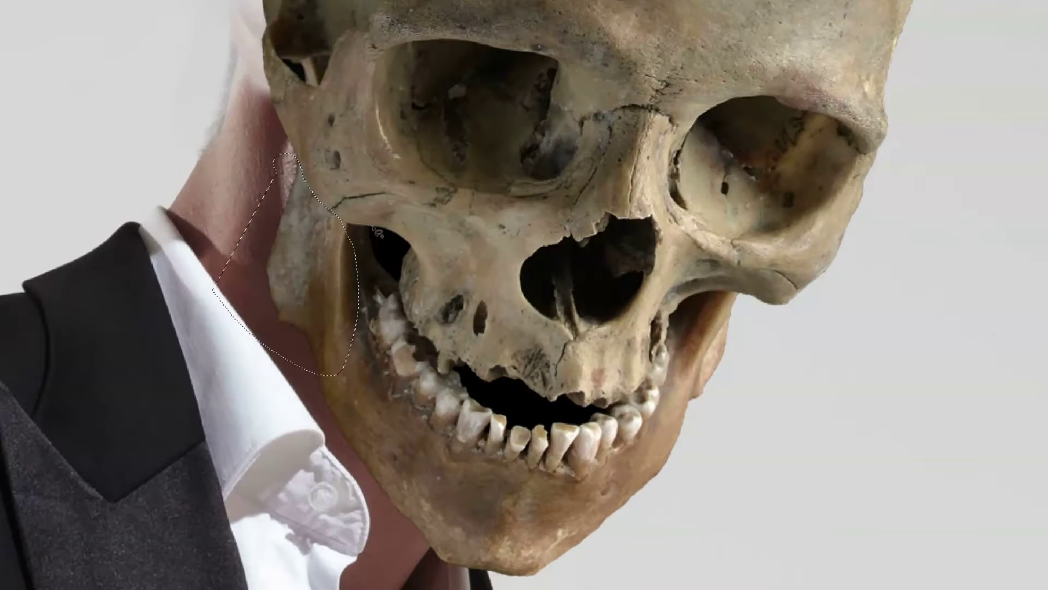
left_click_drag(316, 189, 424, 255)
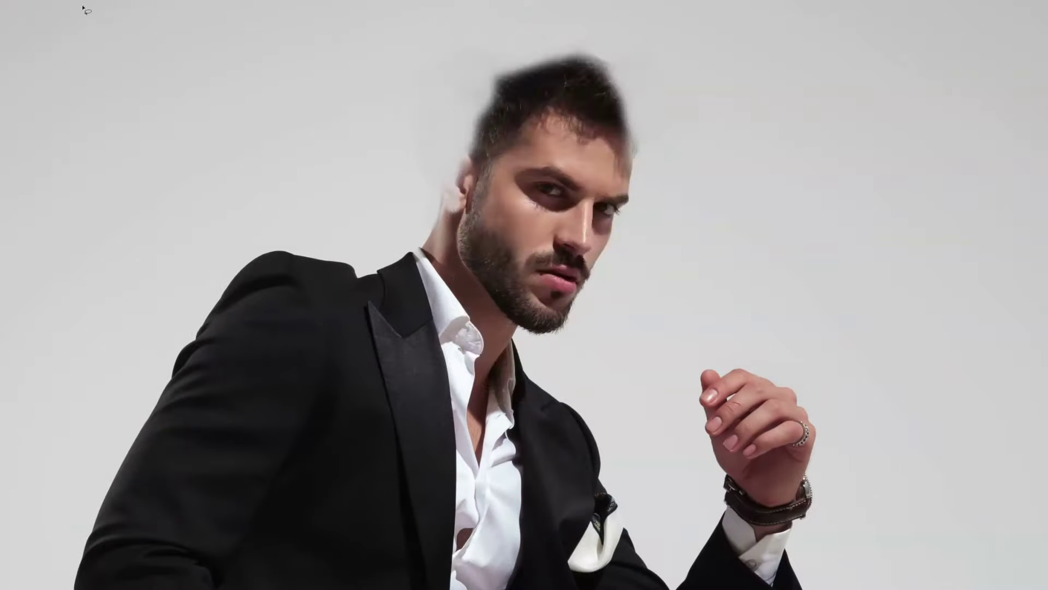
mouse_move(416, 224)
left_mouse_down()
mouse_move(393, 257)
mouse_move(458, 313)
left_mouse_up()
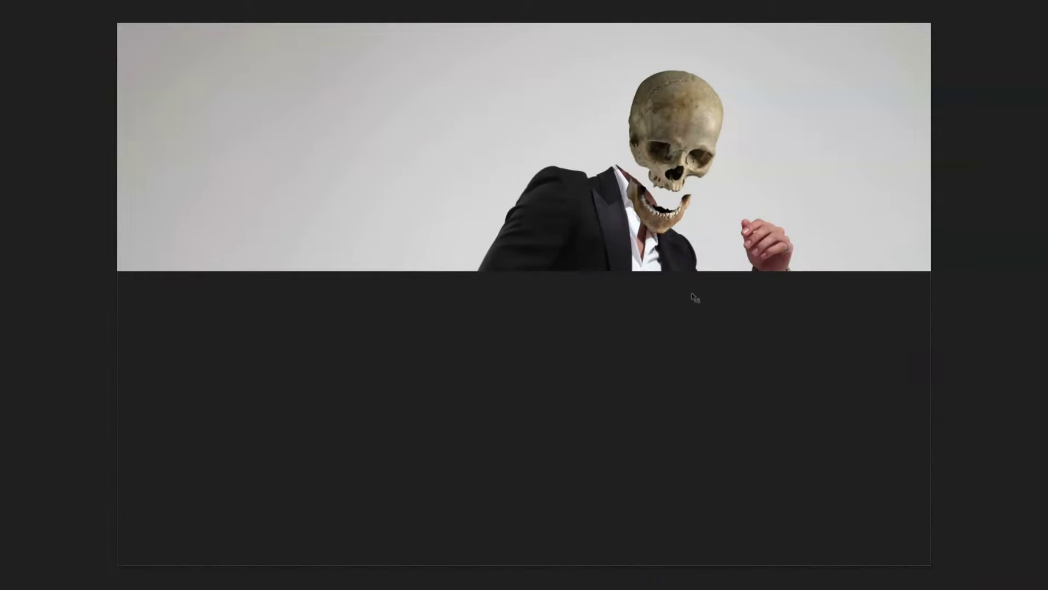
scroll(717, 272, "down", 2)
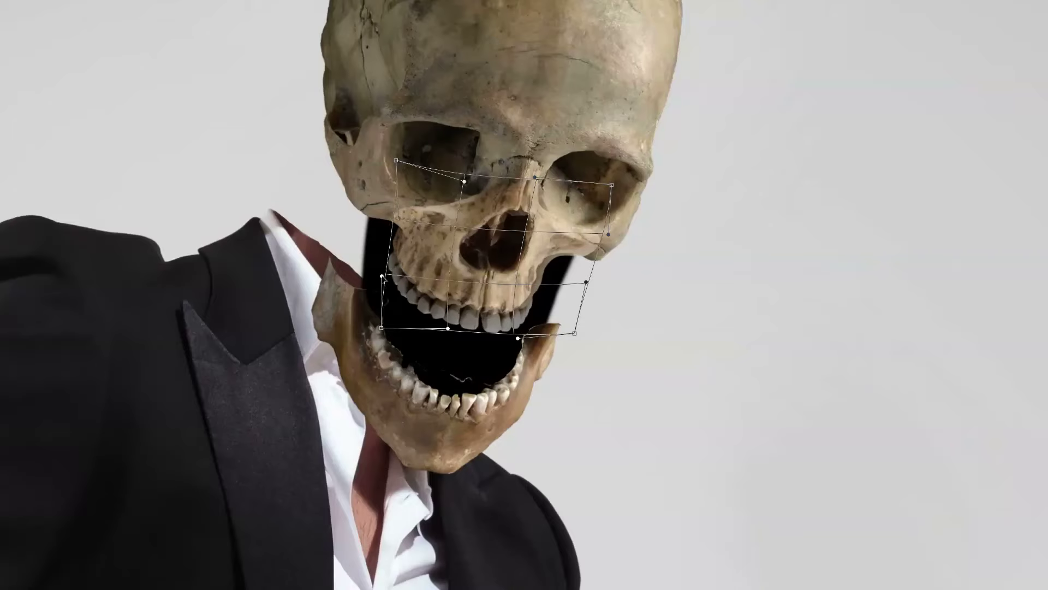
Warp the upper skull's right side upward and reshape its lower-right edge
left_click_drag(585, 257, 606, 198)
left_click_drag(575, 332, 560, 339)
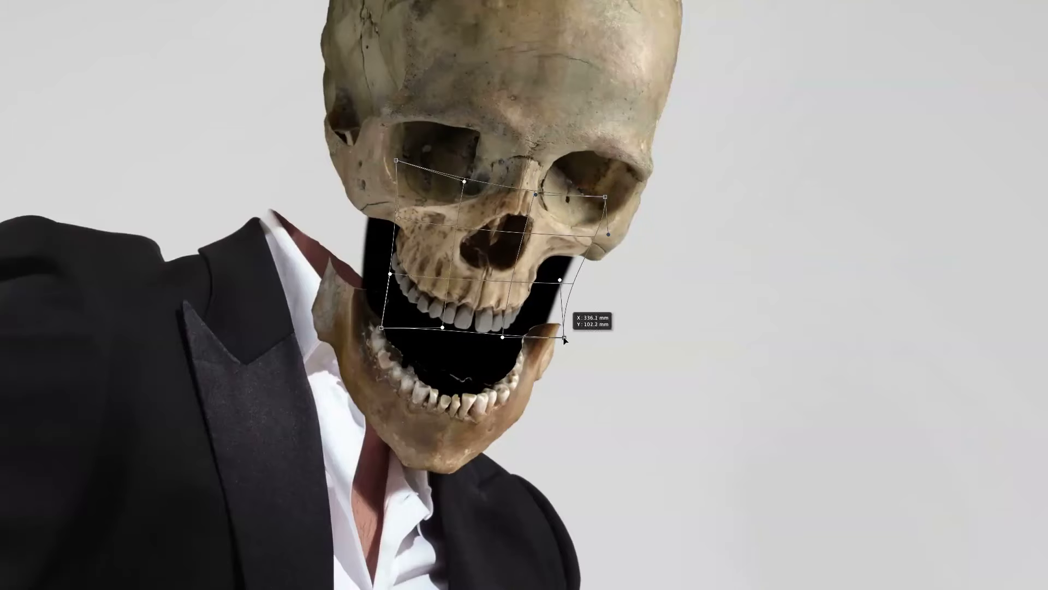
key("Return")
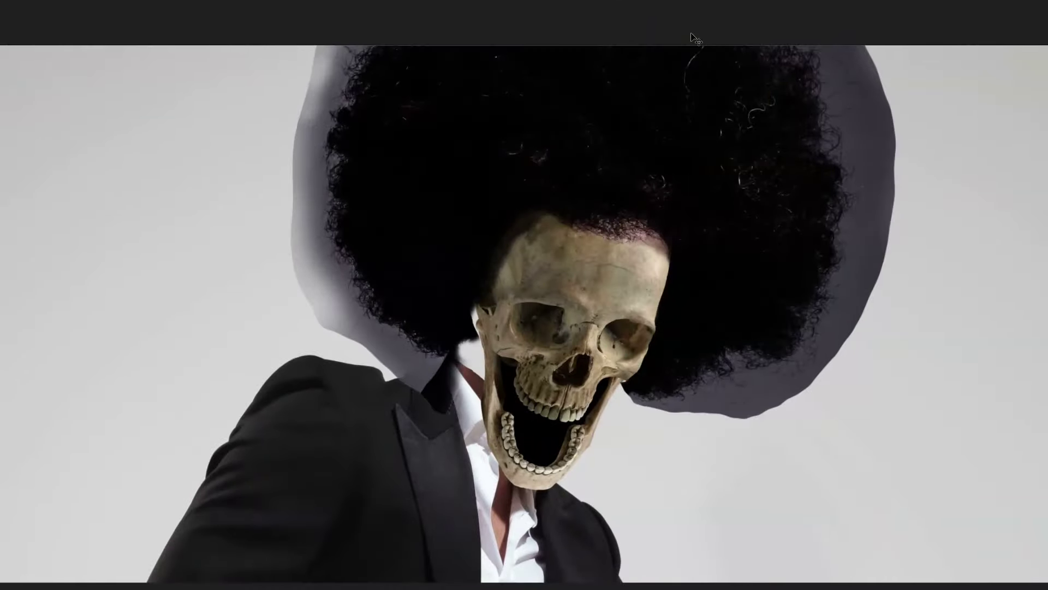
Nudge the afro hair slightly left, then slightly right
key("ctrl+t")
key("Left")
key("Return")
key("ctrl+t")
key("Right")
key("Right")
key("Right")
key("Return")
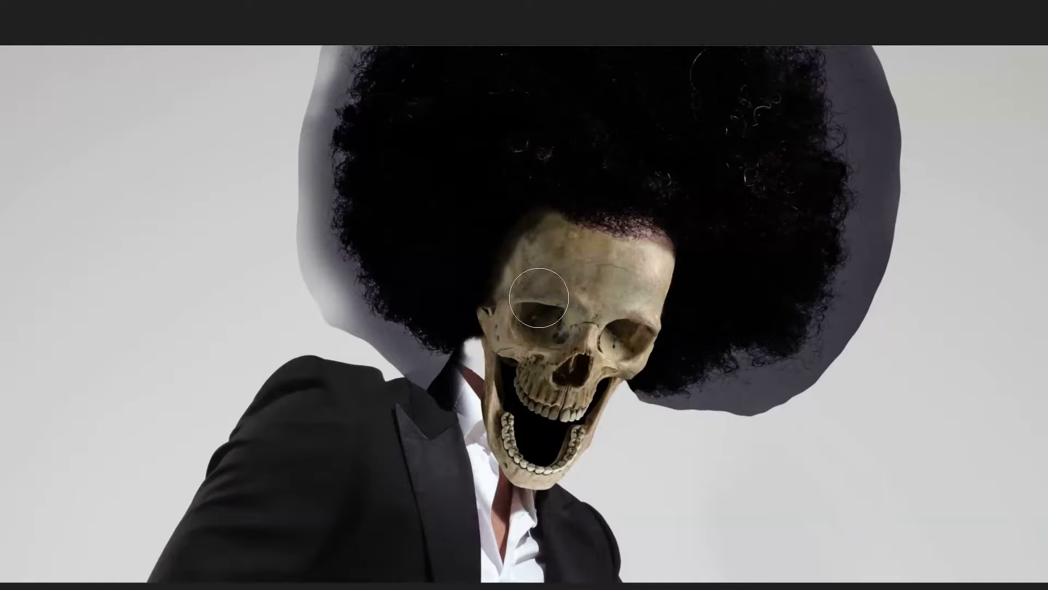
Mask away the grey shadow and purple halo around the afro
mouse_move(453, 382)
left_mouse_down()
mouse_move(415, 355)
mouse_move(330, 228)
mouse_move(354, 52)
left_mouse_up()
mouse_move(600, 426)
left_mouse_down()
mouse_move(683, 306)
mouse_move(824, 344)
mouse_move(847, 24)
mouse_move(870, 31)
left_mouse_up()
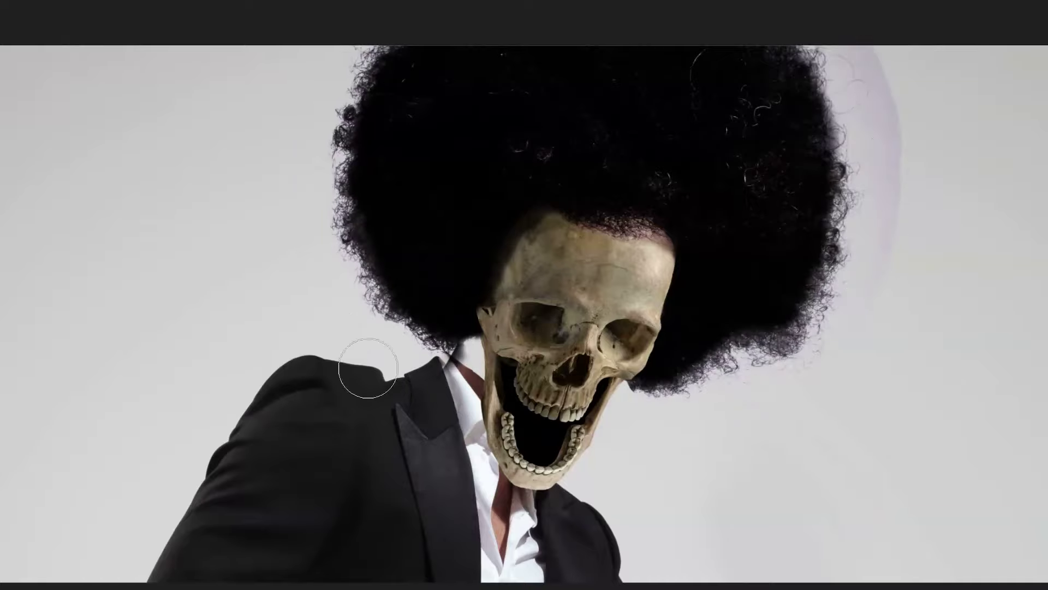
mouse_move(821, 278)
left_mouse_down()
mouse_move(761, 82)
mouse_move(726, 168)
mouse_move(672, 152)
left_mouse_up()
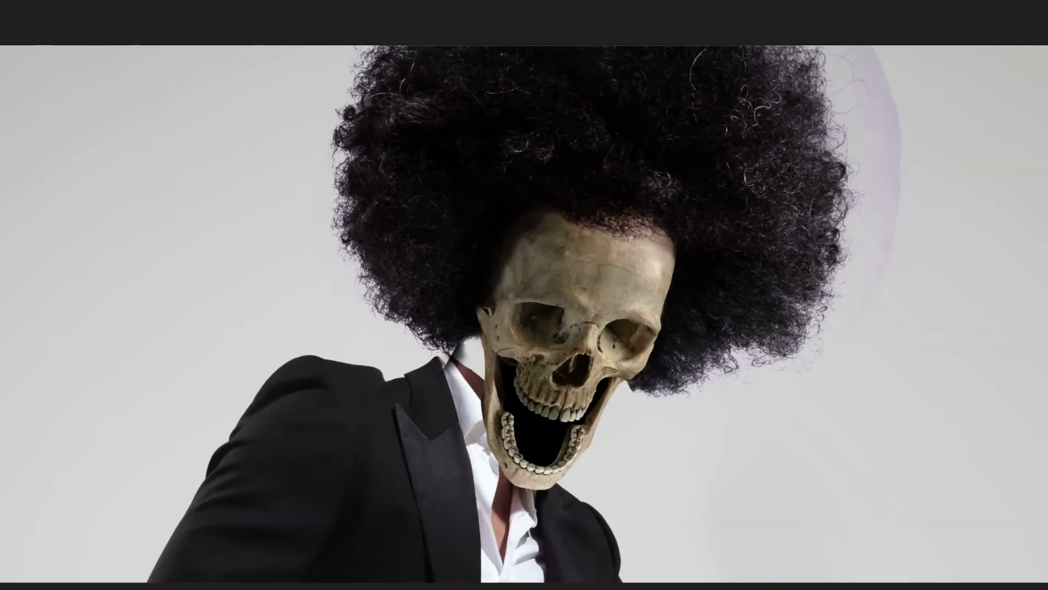
key("ctrl+z")
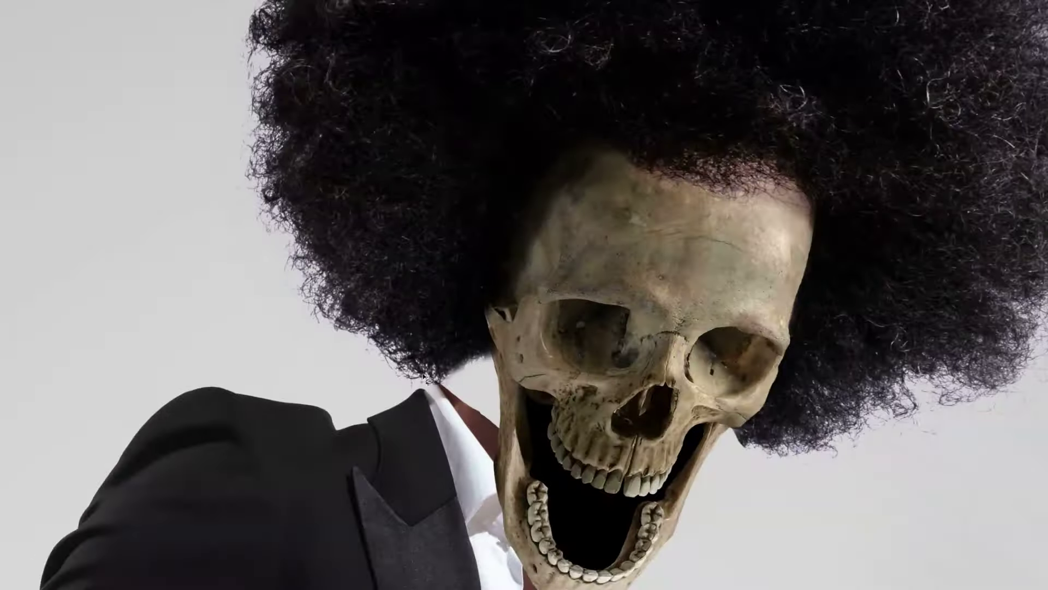
Copy a patch of afro hair to its own layer and rotate it over the skull's left side
left_click_drag(448, 355, 328, 368)
key("ctrl+j")
key("ctrl+t")
left_click_drag(503, 300, 562, 370)
key("Return")
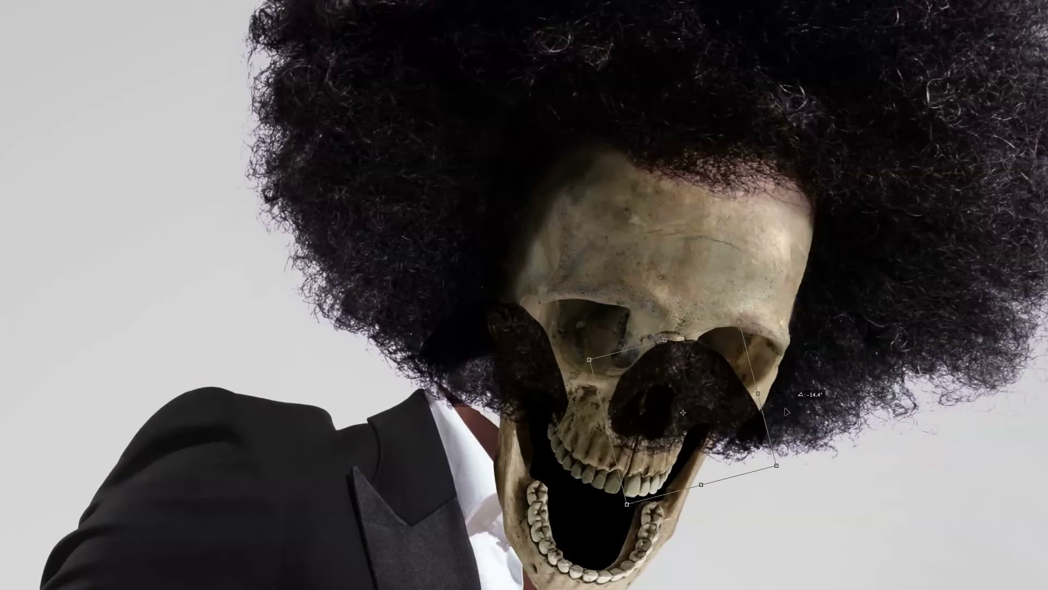
Blend the hair patch into the skull's left cheek with painted strands
mouse_move(507, 382)
left_mouse_down()
mouse_move(448, 352)
mouse_move(737, 423)
left_mouse_up()
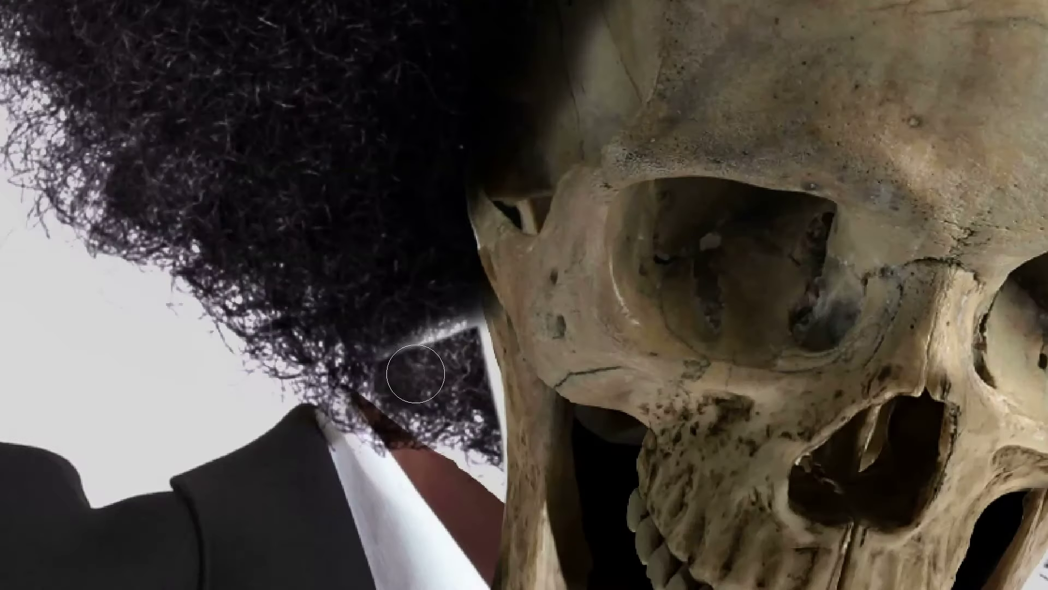
left_click_drag(410, 369, 491, 386)
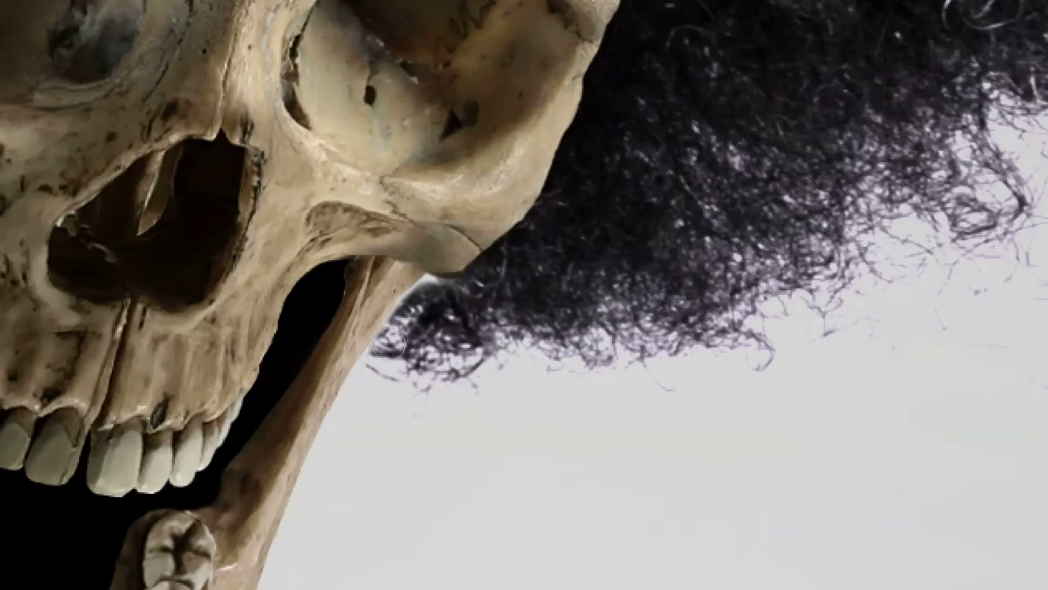
left_click_drag(361, 354, 408, 300)
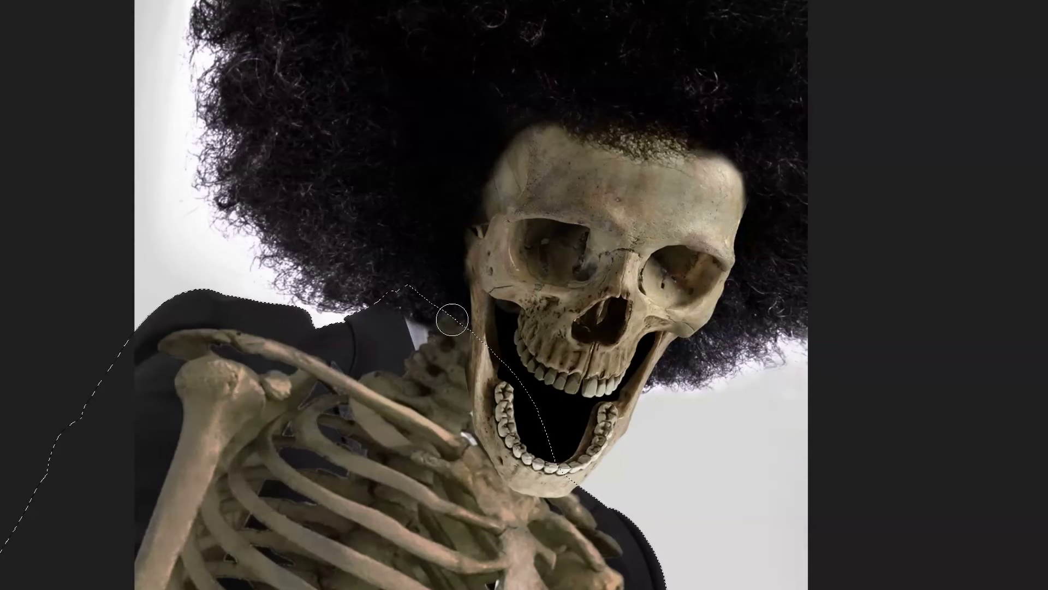
Restore the white shirt collar near the neck and rotate the skeleton body layer
left_click_drag(447, 339, 437, 303)
key("ctrl+d")
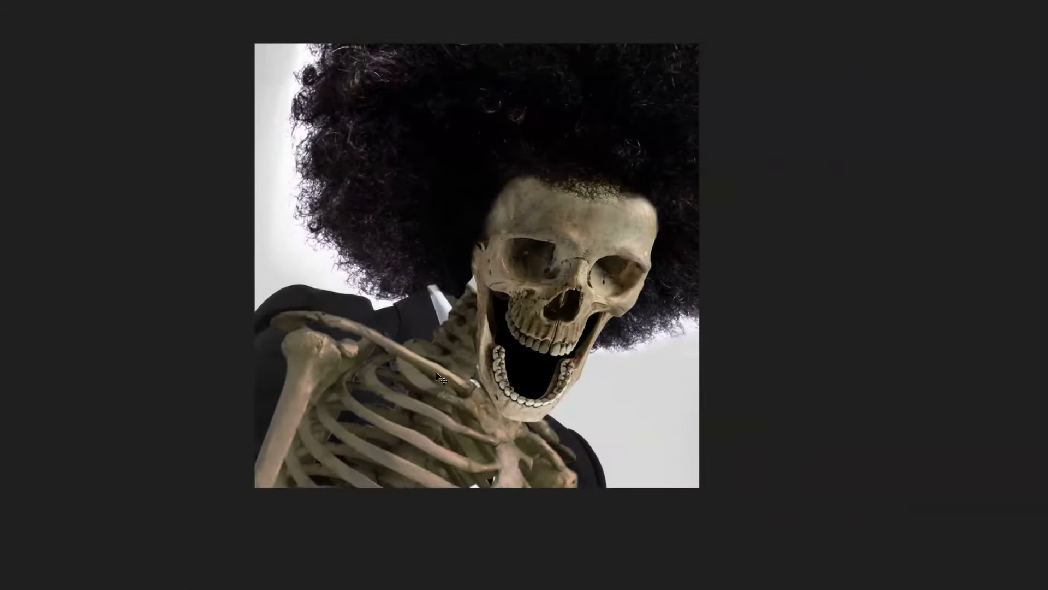
left_click_drag(595, 339, 604, 298)
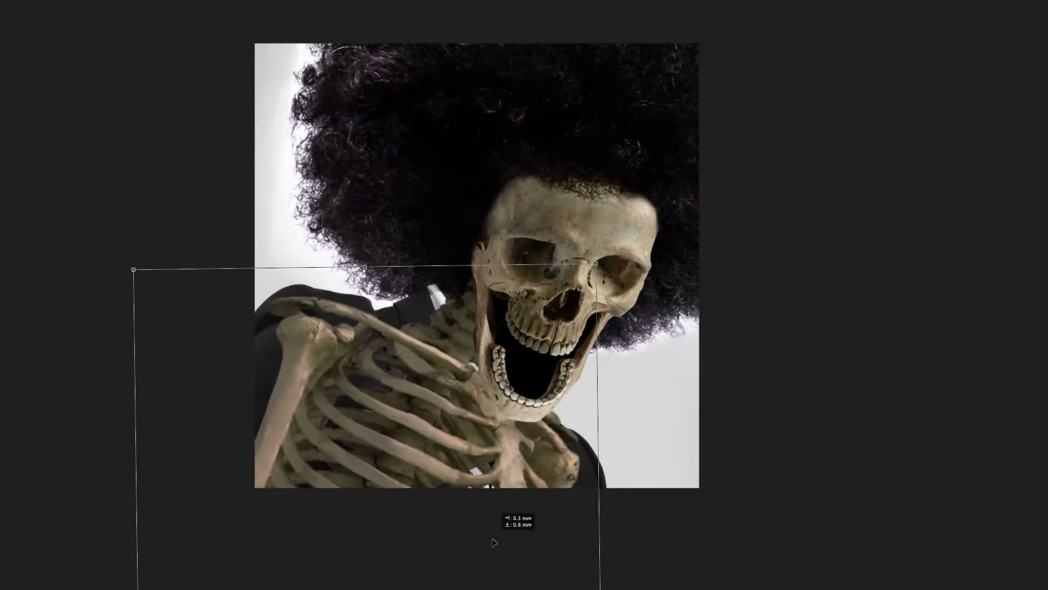
key("Return")
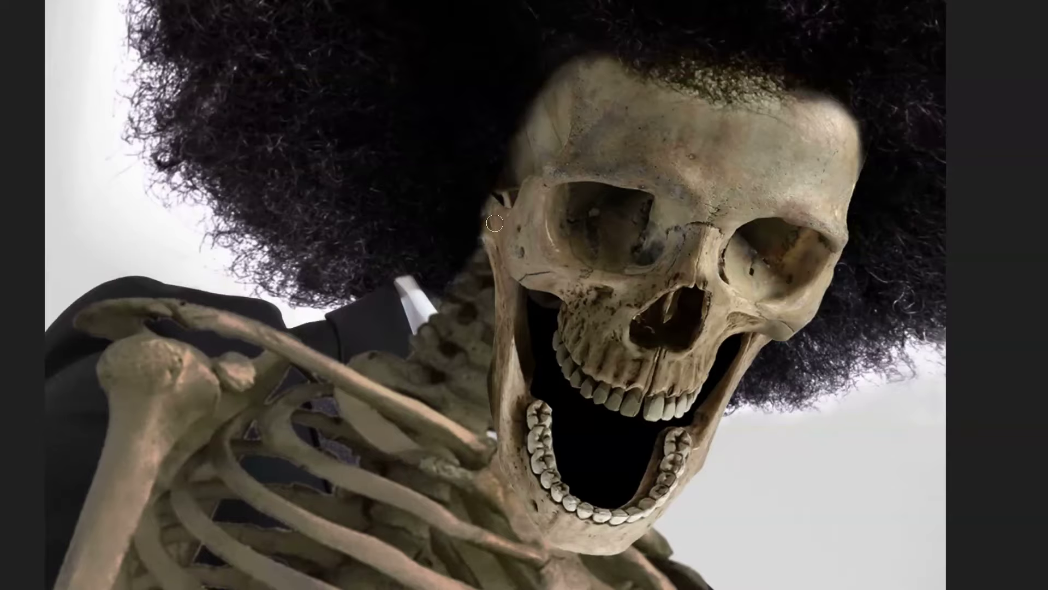
Darken the bright edge along the skeleton's neck
left_click_drag(448, 282, 459, 263)
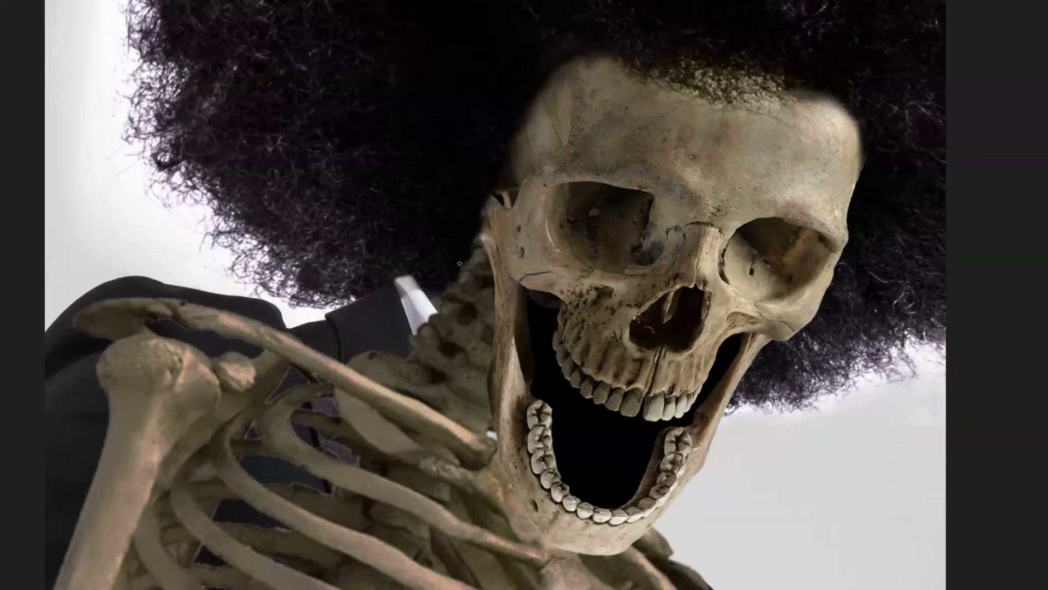
scroll(574, 325, "down", 5)
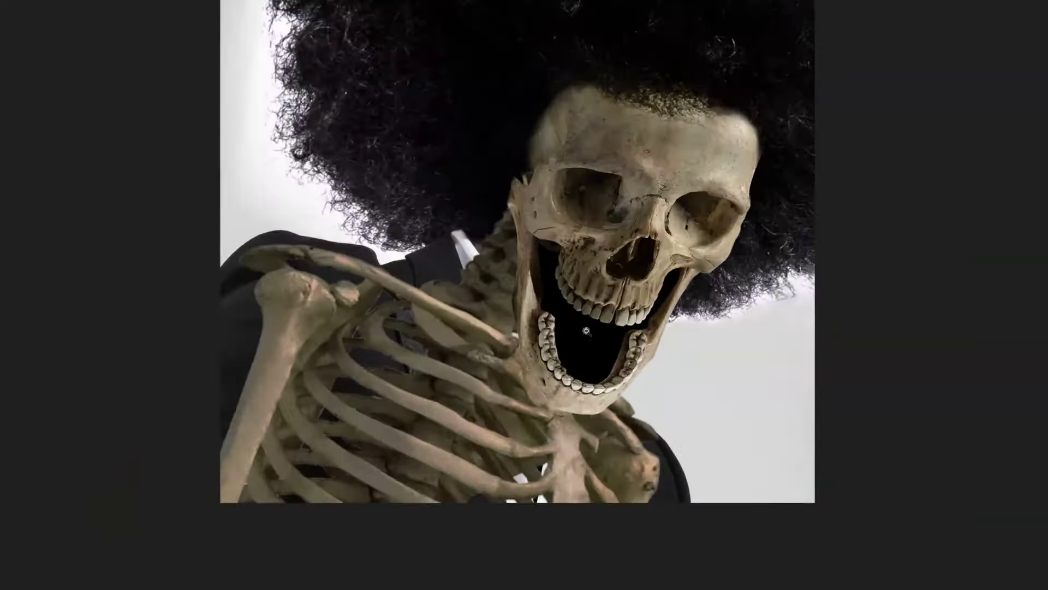
scroll(679, 258, "up", 3)
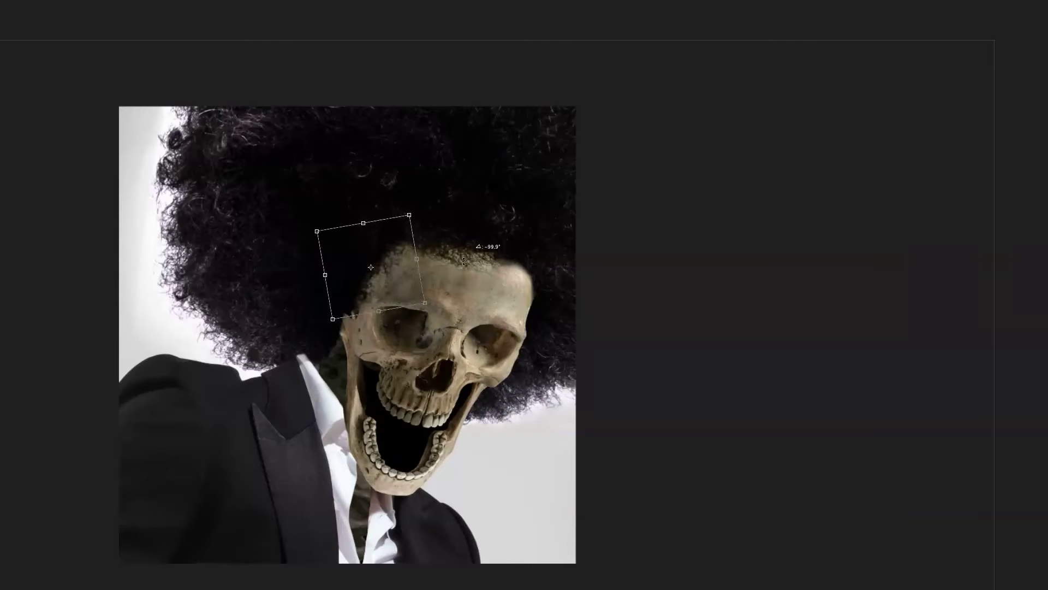
left_click_drag(401, 244, 460, 277)
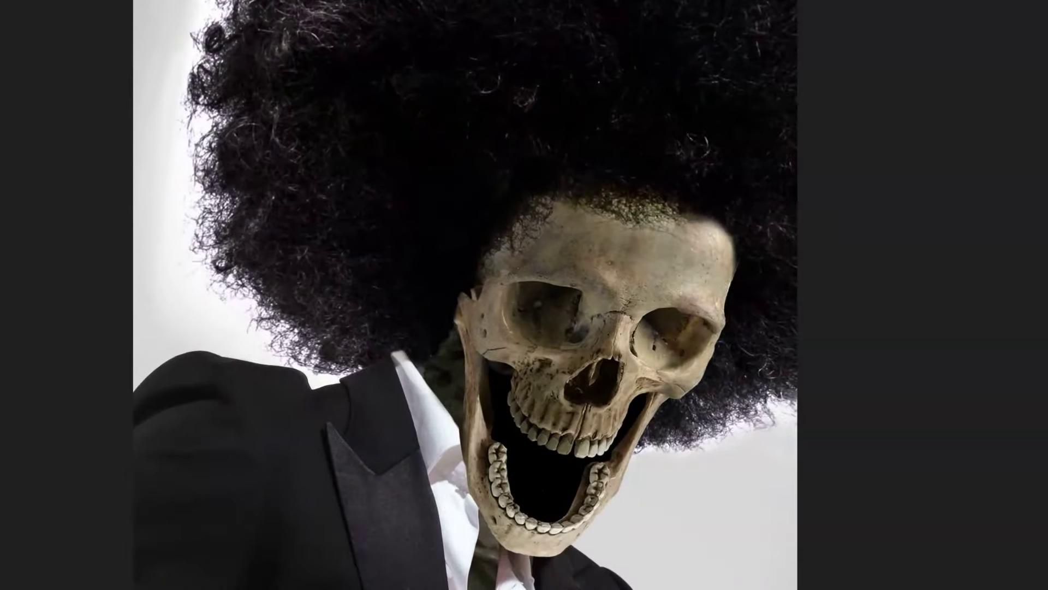
Rotate and move the hair patch into place over the neck gap
left_click_drag(461, 277, 767, 140)
left_click_drag(709, 180, 724, 207)
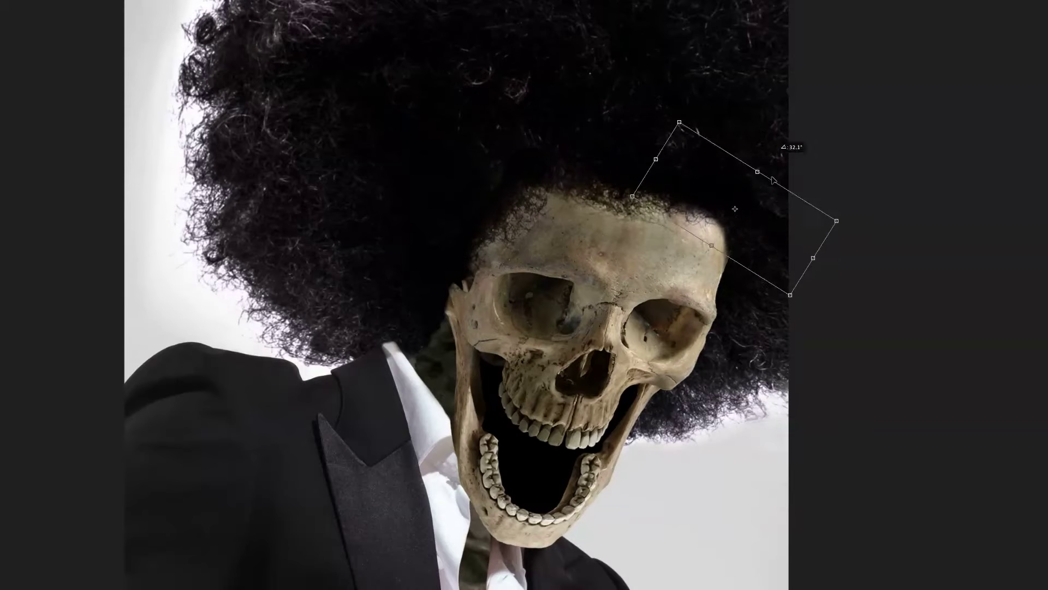
key("Return")
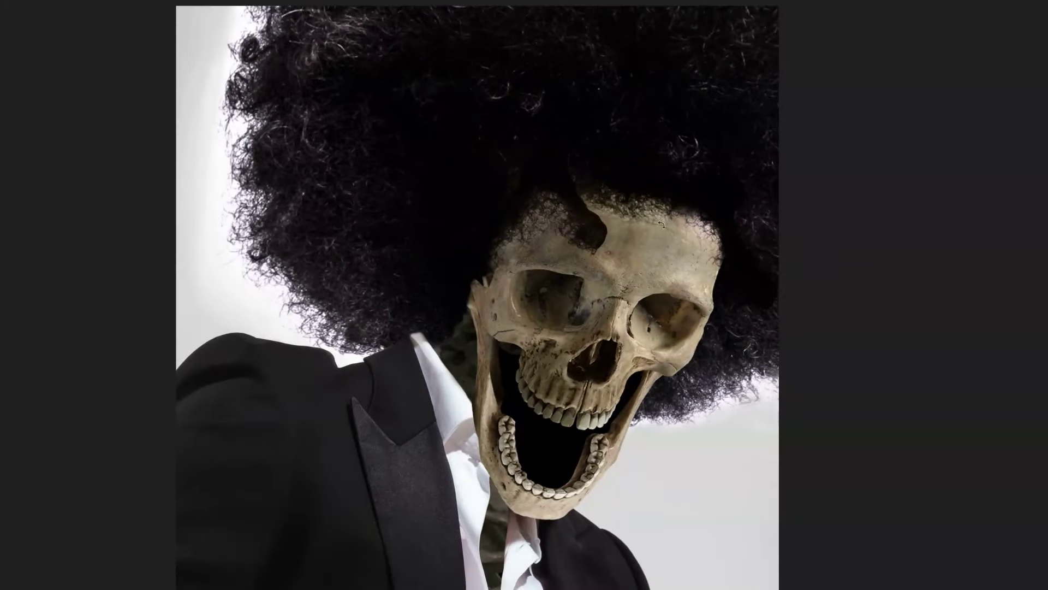
left_click(540, 236, "alt")
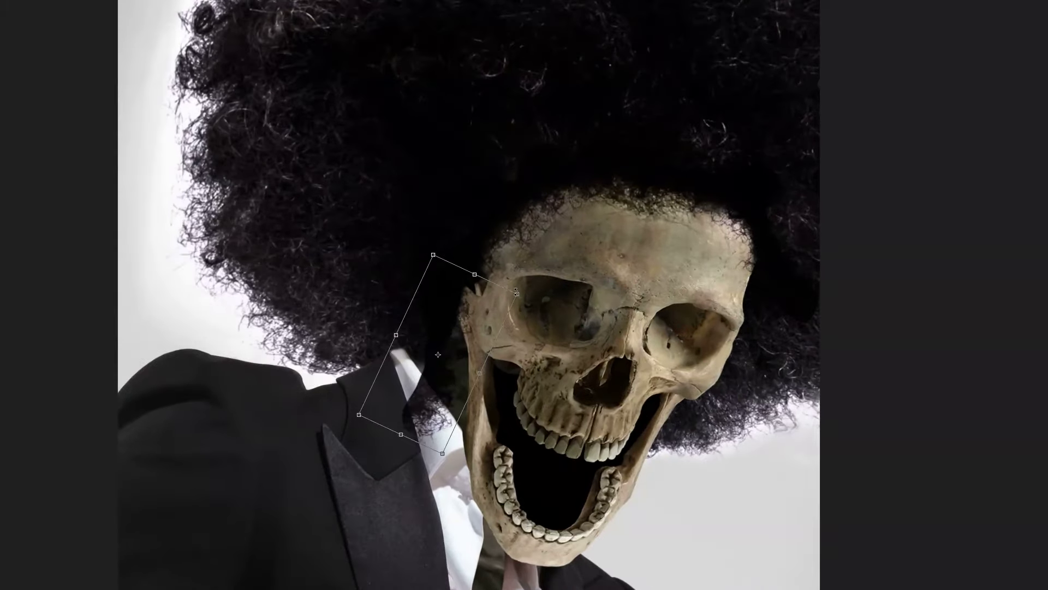
Warp the hair patch leftward around the shirt collar
left_click(47, 117)
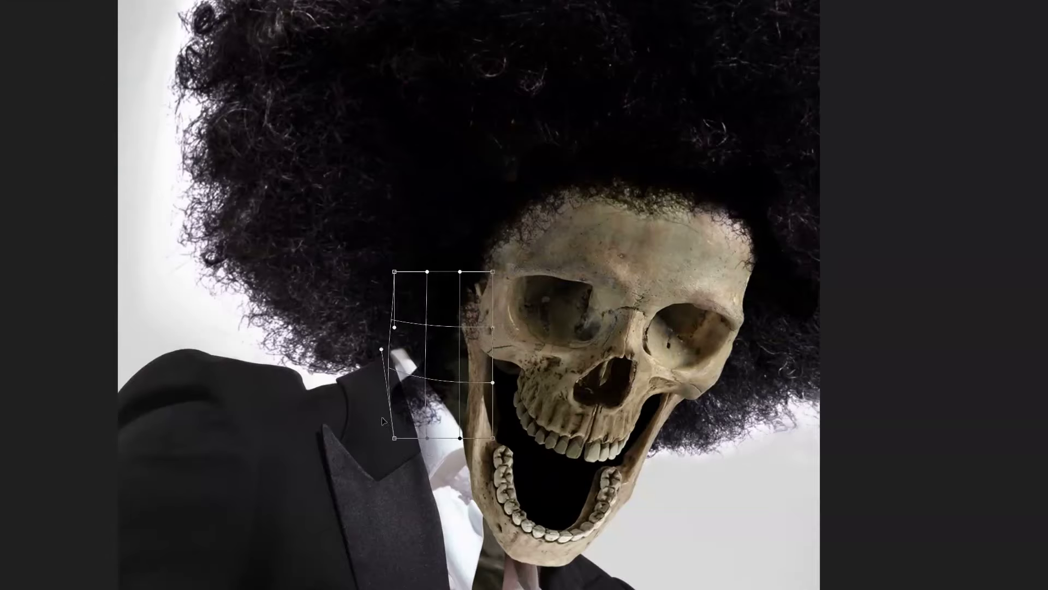
left_click_drag(386, 350, 349, 348)
left_click_drag(469, 289, 404, 347)
key("Return")
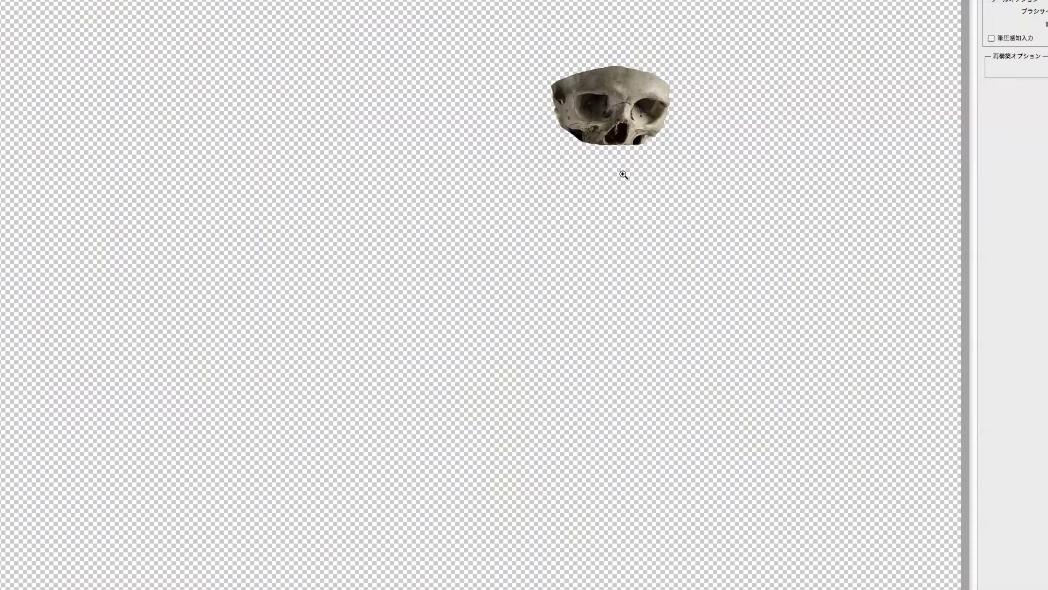
Liquify the forehead, brows and eye-socket rims downward toward the nose bridge
left_click_drag(623, 175, 471, 208)
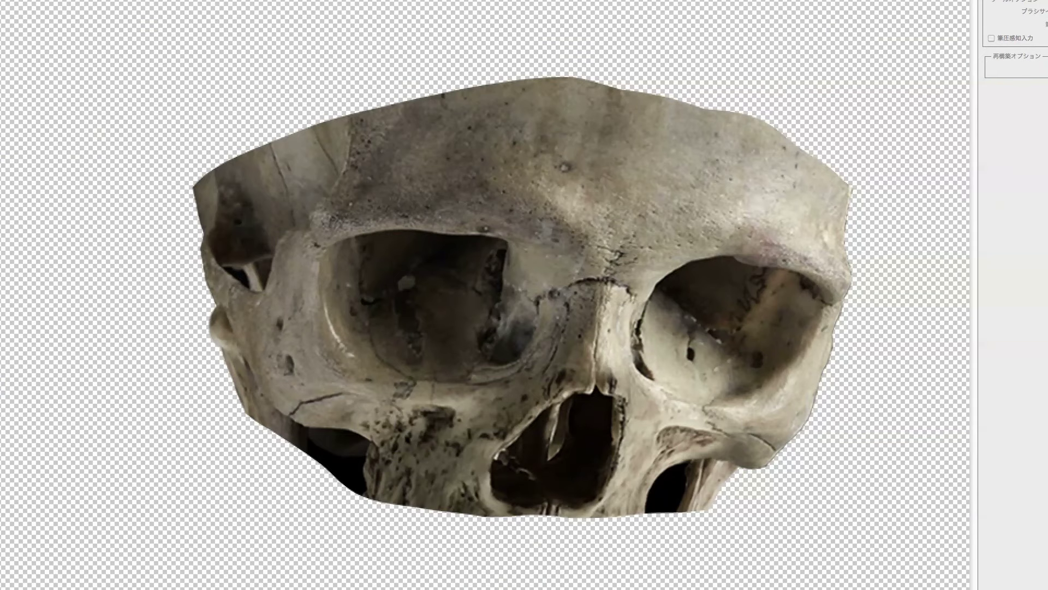
left_click_drag(538, 188, 725, 257)
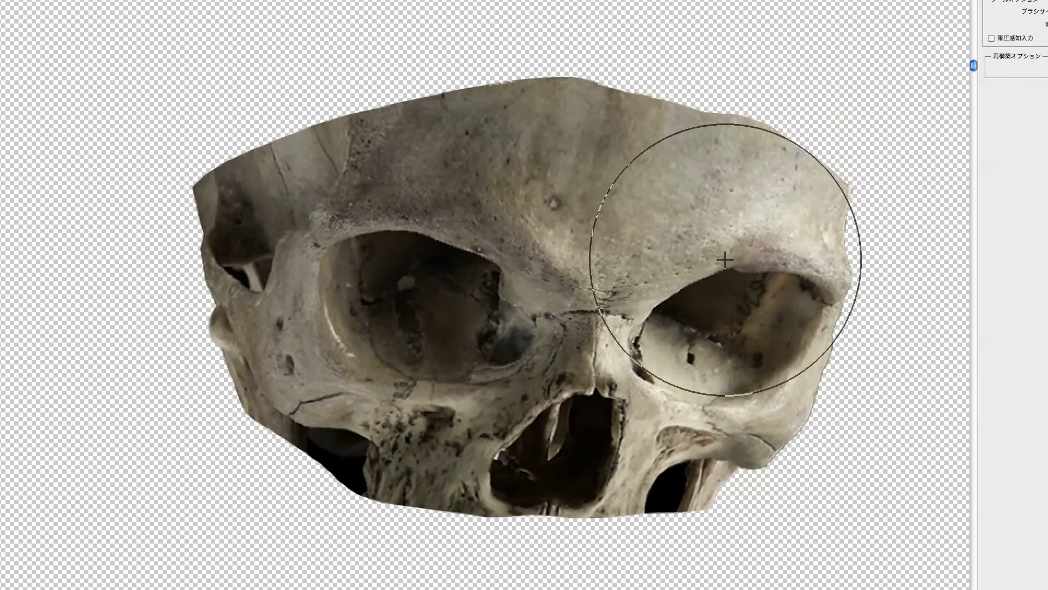
left_click_drag(298, 236, 257, 386)
mouse_move(795, 445)
left_mouse_down()
mouse_move(710, 234)
mouse_move(683, 224)
left_mouse_up()
mouse_move(355, 182)
left_mouse_down()
mouse_move(596, 254)
mouse_move(573, 171)
mouse_move(772, 281)
mouse_move(597, 280)
mouse_move(514, 317)
left_mouse_up()
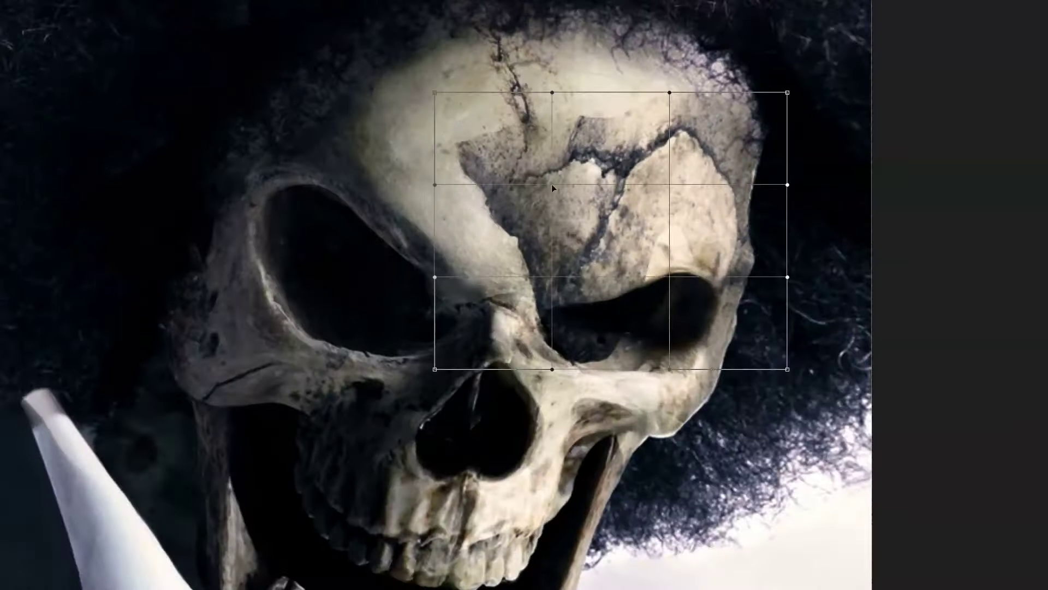
Warp the crack texture to fit the skull's forehead
left_click_drag(551, 184, 428, 76)
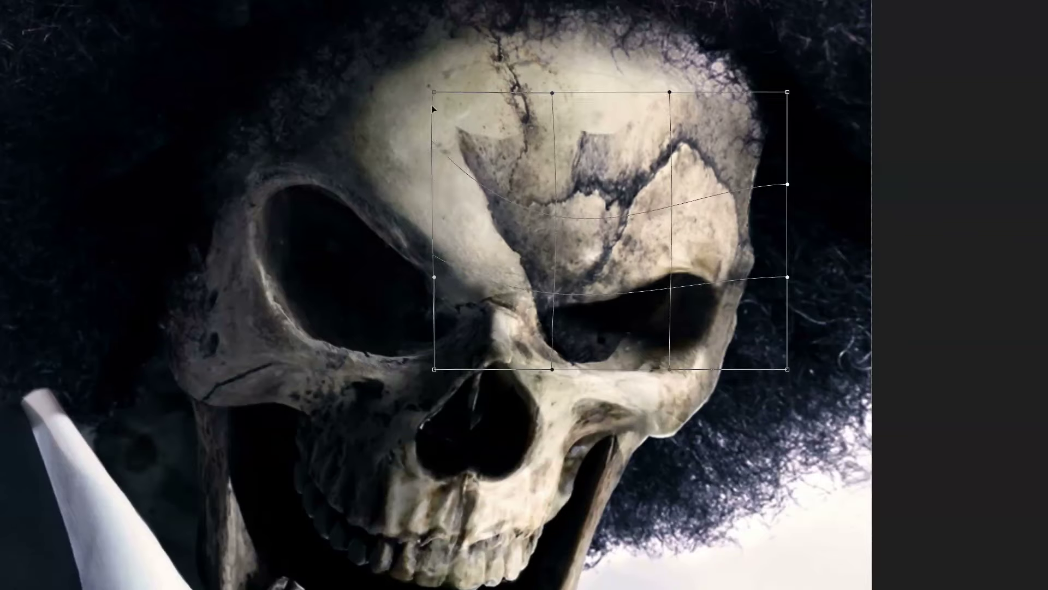
mouse_move(604, 218)
left_mouse_down()
mouse_move(450, 93)
mouse_move(451, 20)
left_mouse_up()
left_click_drag(672, 137, 662, 170)
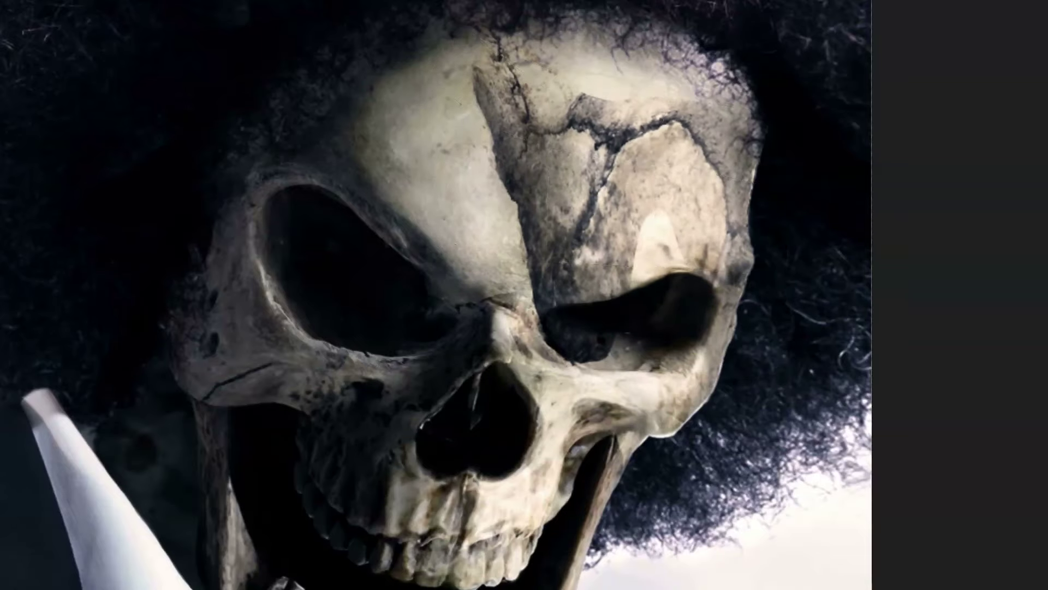
key("Return")
Mask away the crack texture's edges, leaving only a thin dark crack
mouse_move(437, 142)
left_mouse_down()
mouse_move(697, 132)
mouse_move(715, 284)
left_mouse_up()
left_click_drag(628, 273, 519, 164)
mouse_move(492, 103)
left_mouse_down()
mouse_move(546, 164)
mouse_move(573, 218)
left_mouse_up()
left_click_drag(519, 186, 530, 123)
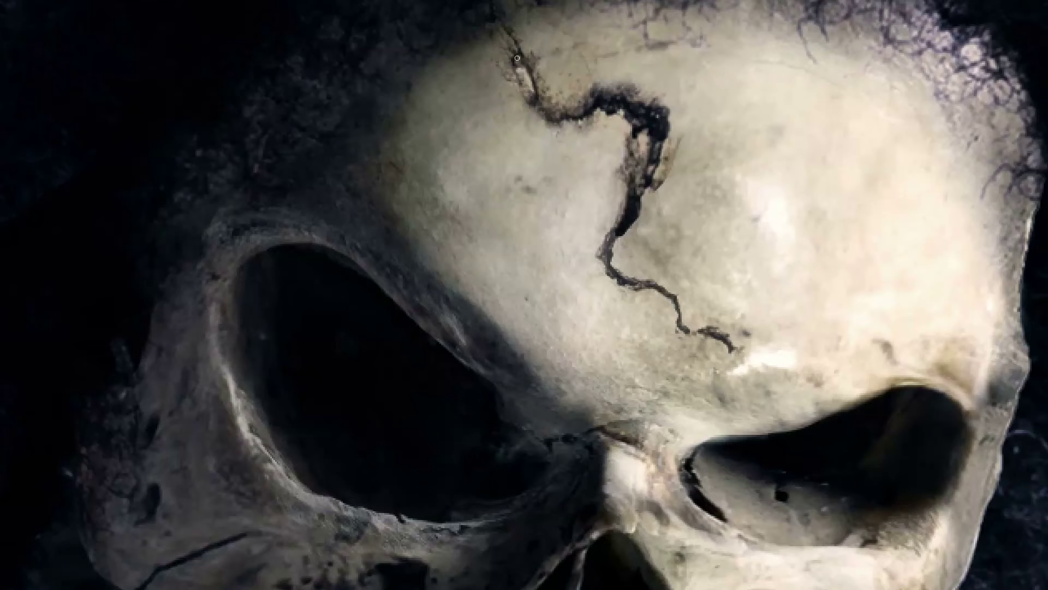
Brighten small highlights along the forehead crack's edges and fit the image on screen
mouse_move(513, 49)
left_mouse_down()
mouse_move(547, 120)
mouse_move(644, 120)
mouse_move(636, 191)
mouse_move(602, 256)
mouse_move(731, 352)
left_mouse_up()
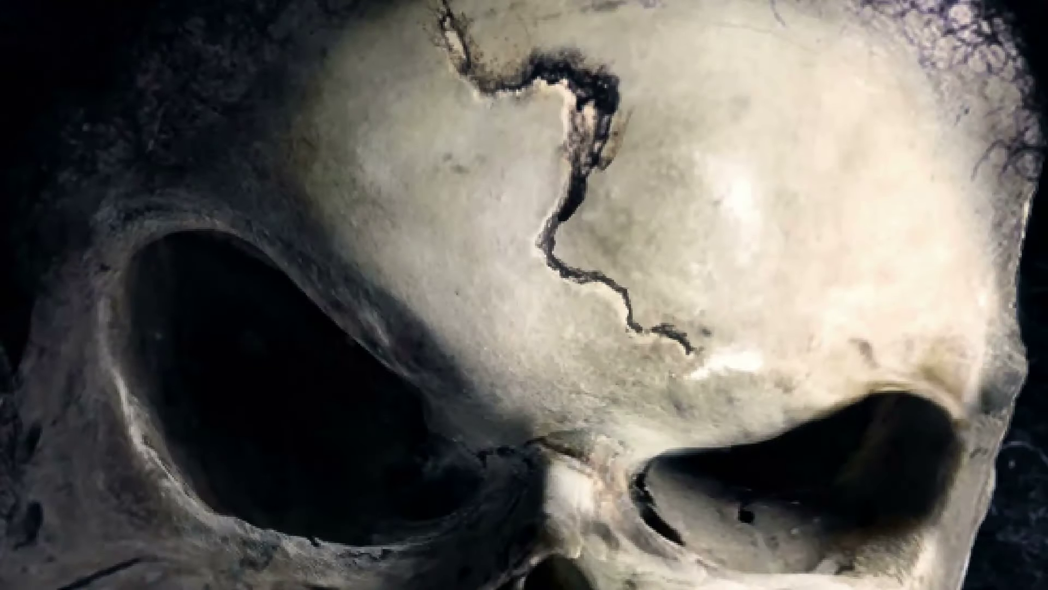
mouse_move(448, 63)
left_mouse_down()
mouse_move(462, 97)
mouse_move(549, 95)
mouse_move(565, 120)
mouse_move(537, 255)
mouse_move(622, 322)
mouse_move(697, 353)
left_mouse_up()
key("ctrl+0")
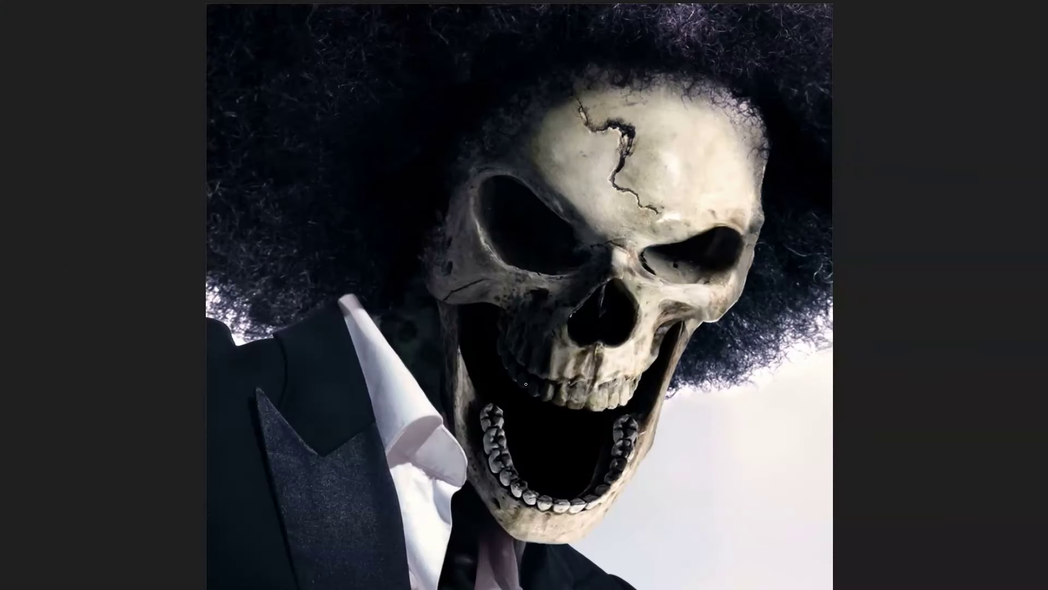